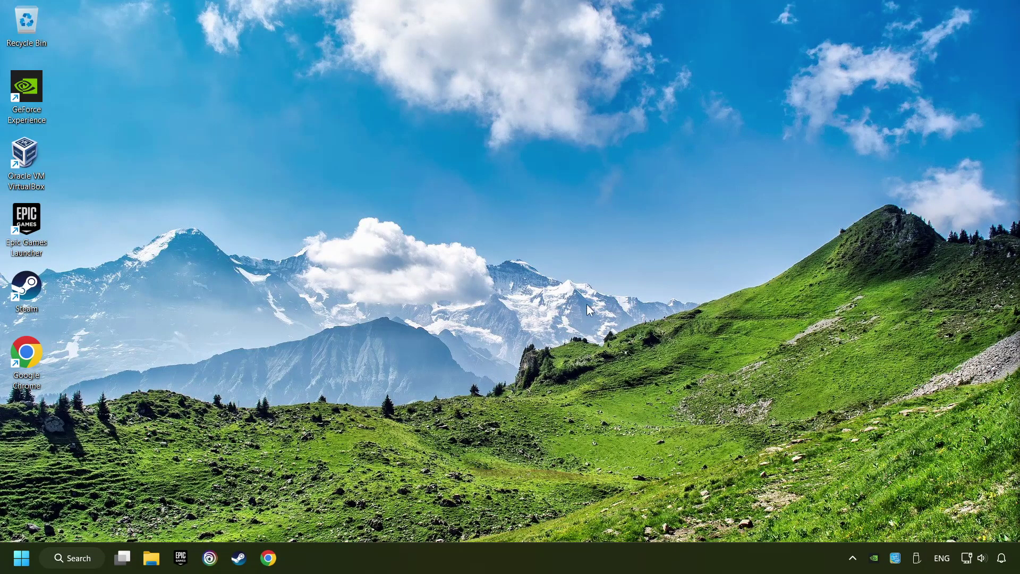
Turn on Set time zone automatically and Set time automatically, then sync the clock now
right_click(1001, 556)
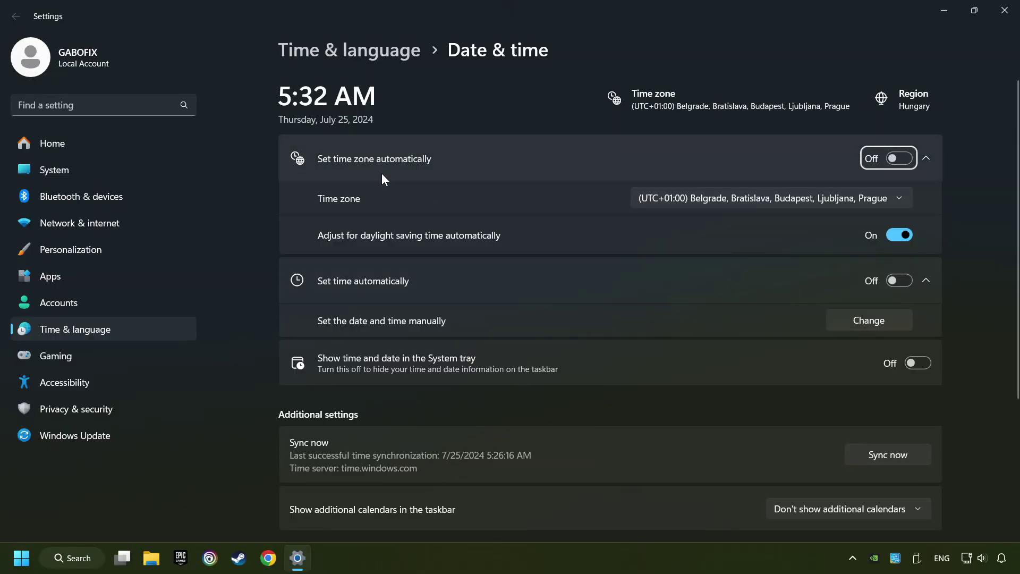
click(895, 159)
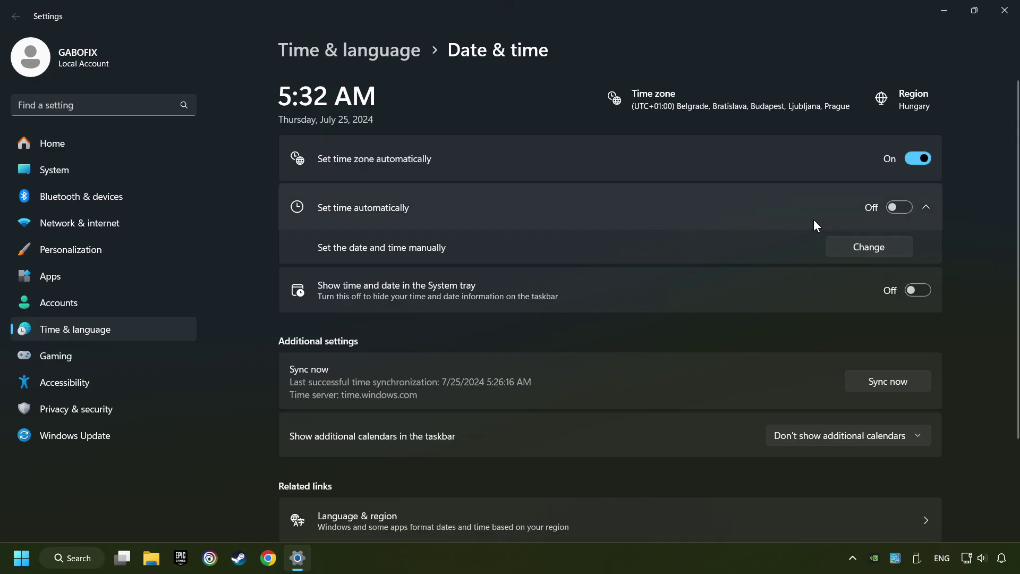
click(894, 211)
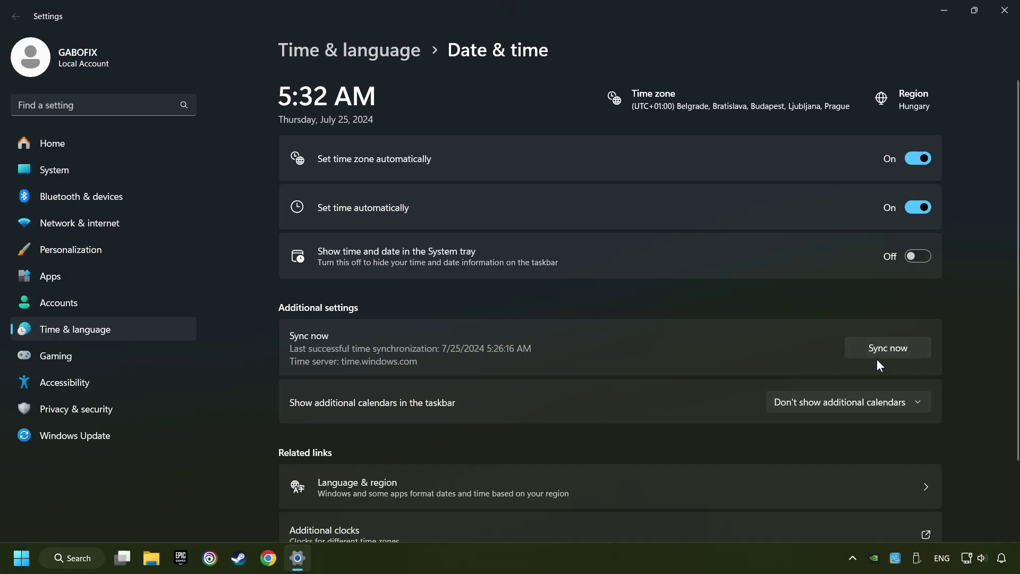
click(915, 353)
Close Settings and reopen it on Network & internet from the tray network icon
click(999, 15)
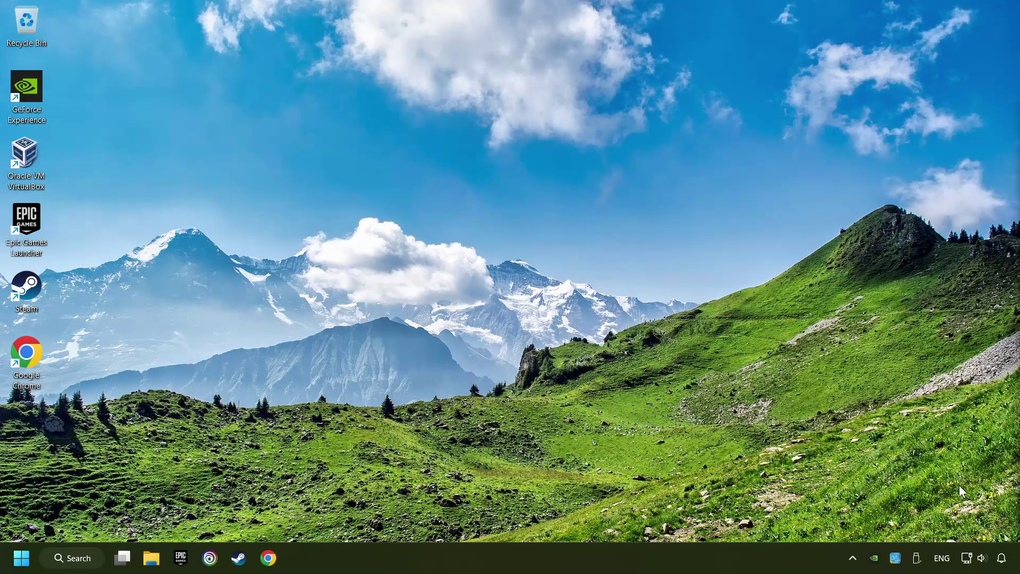
right_click(968, 558)
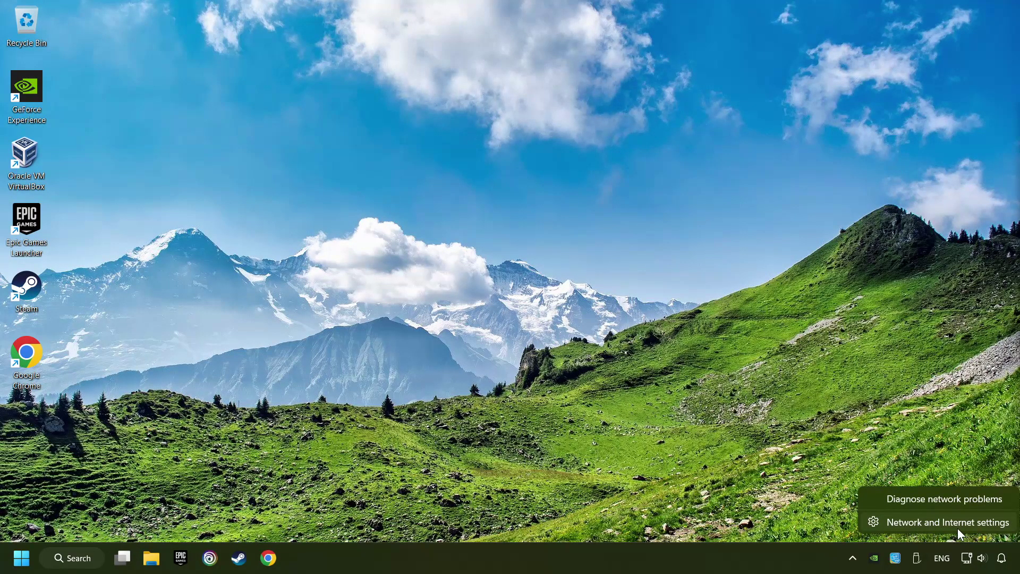
click(958, 528)
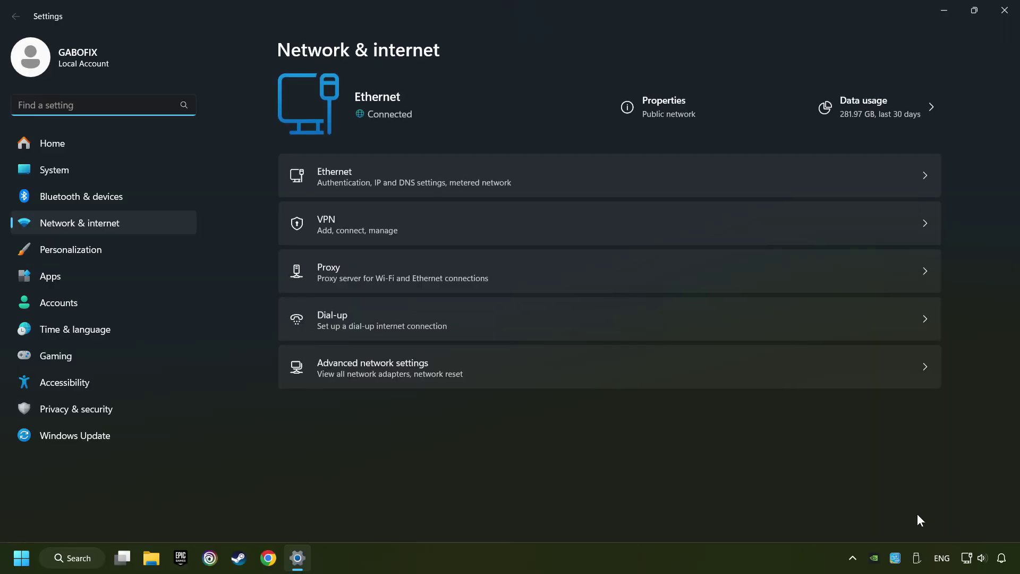
Save the manual proxy server as Off under Proxy, then close Settings
click(565, 273)
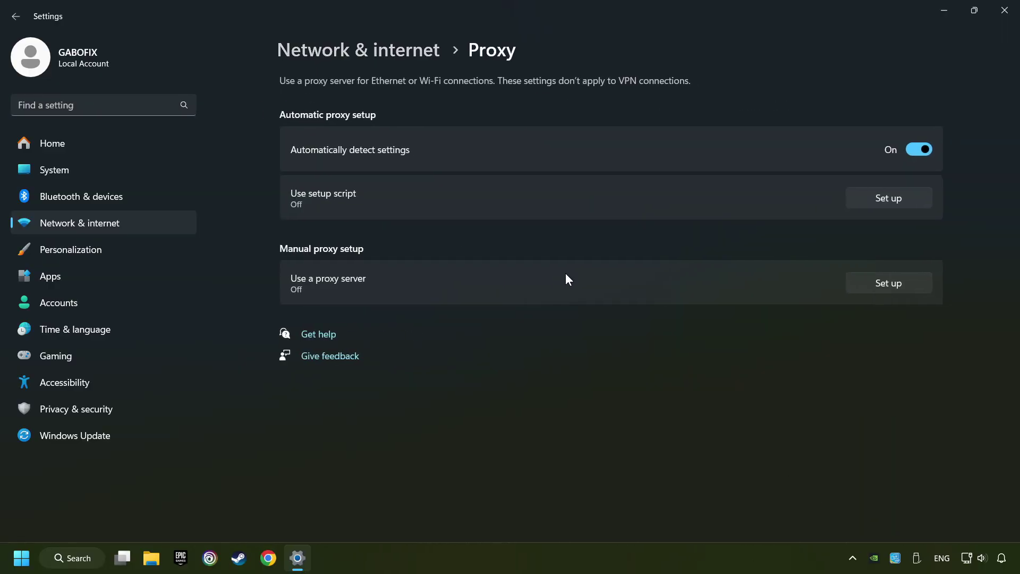
click(883, 293)
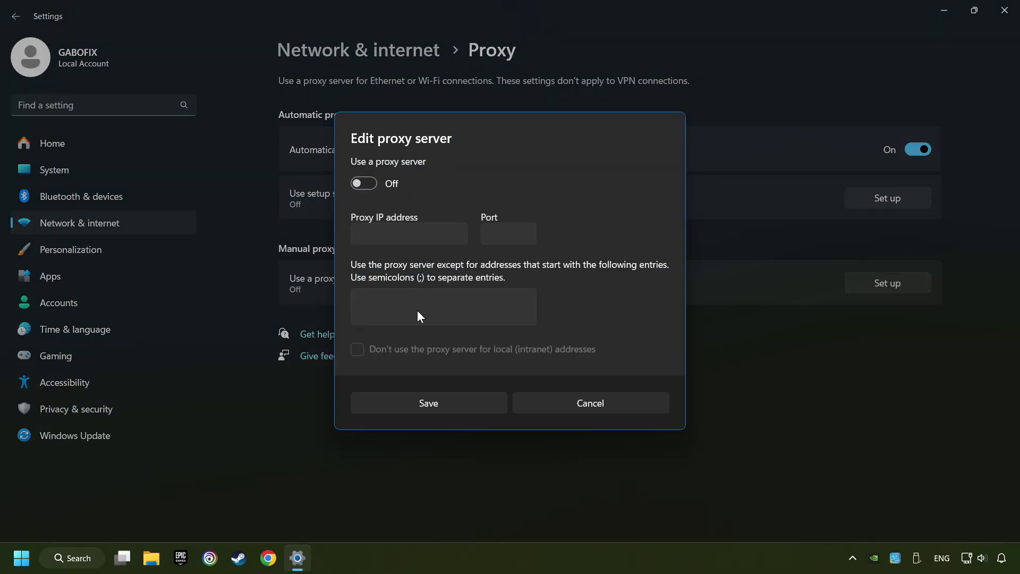
click(444, 405)
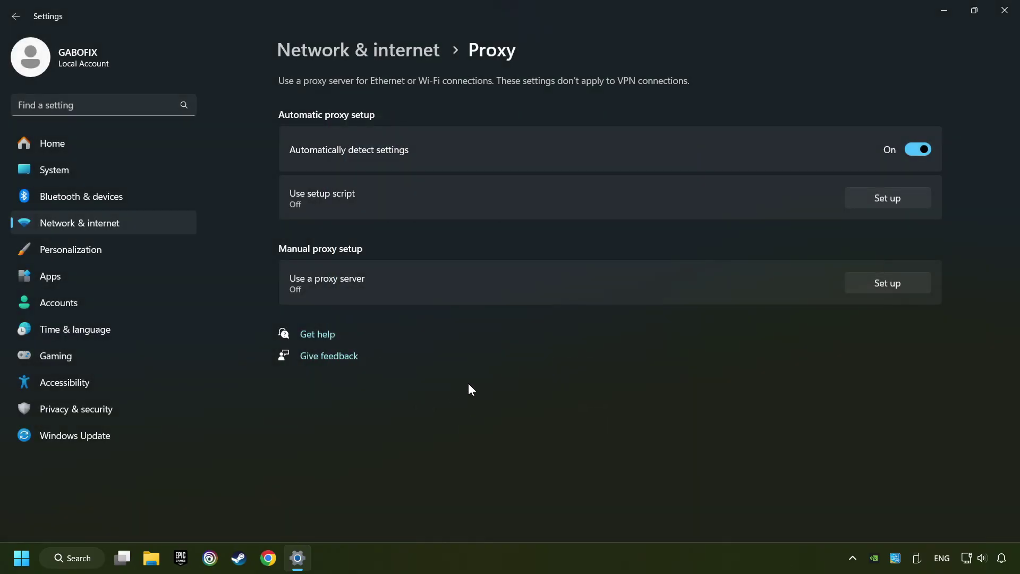
click(1002, 11)
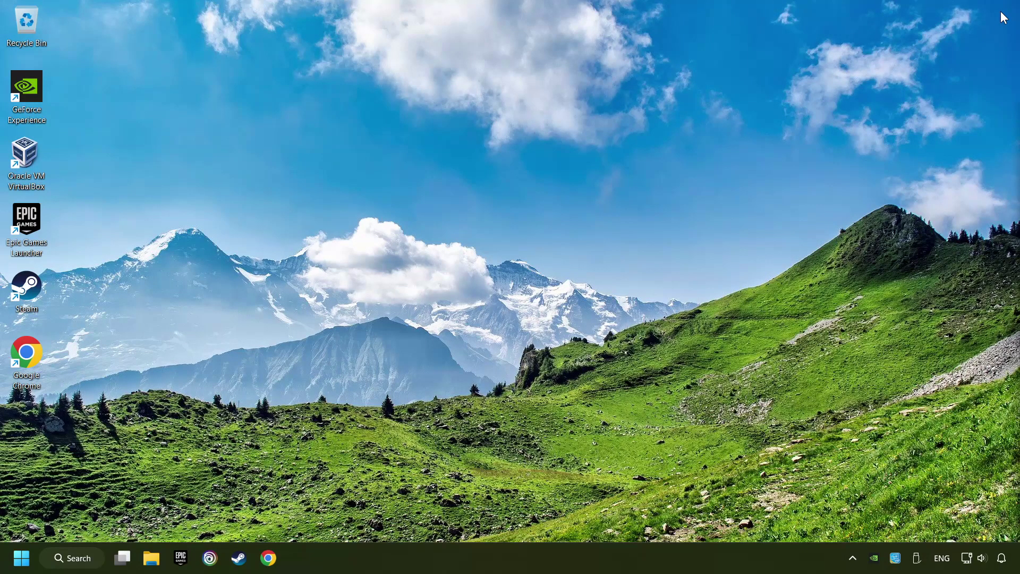
Search for cmd and run Command Prompt as administrator
click(77, 563)
text(cmd)
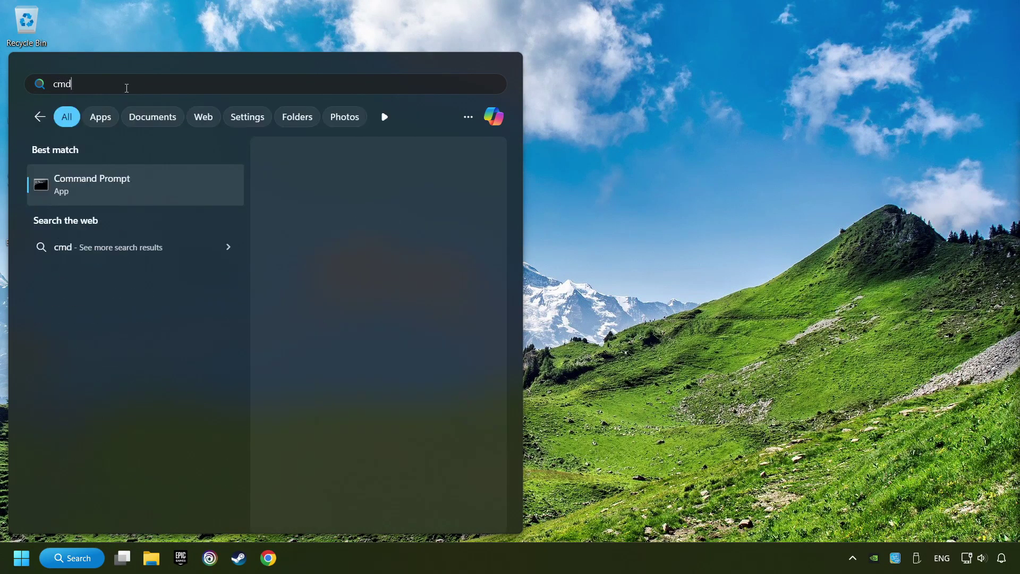
right_click(193, 179)
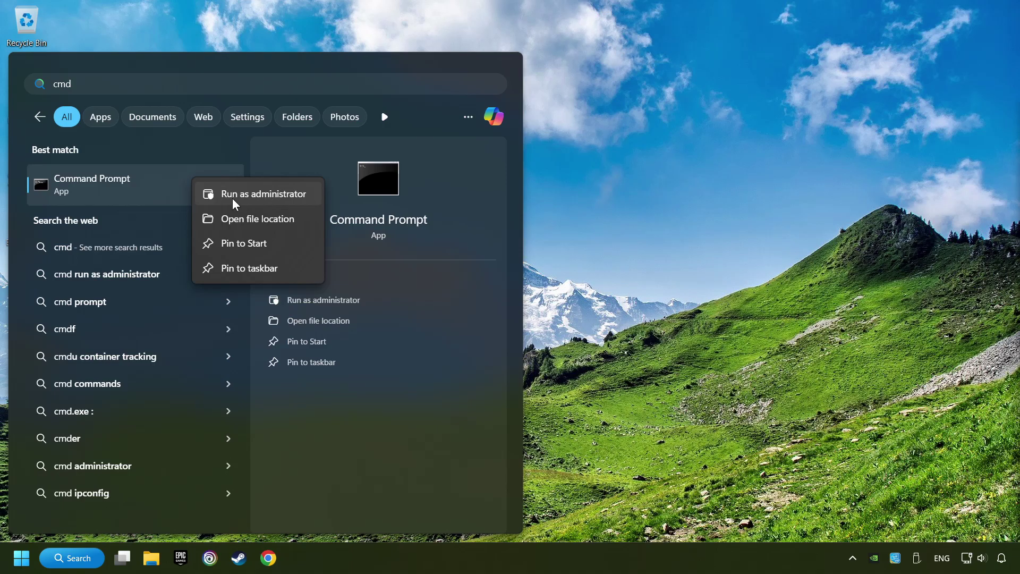
click(253, 195)
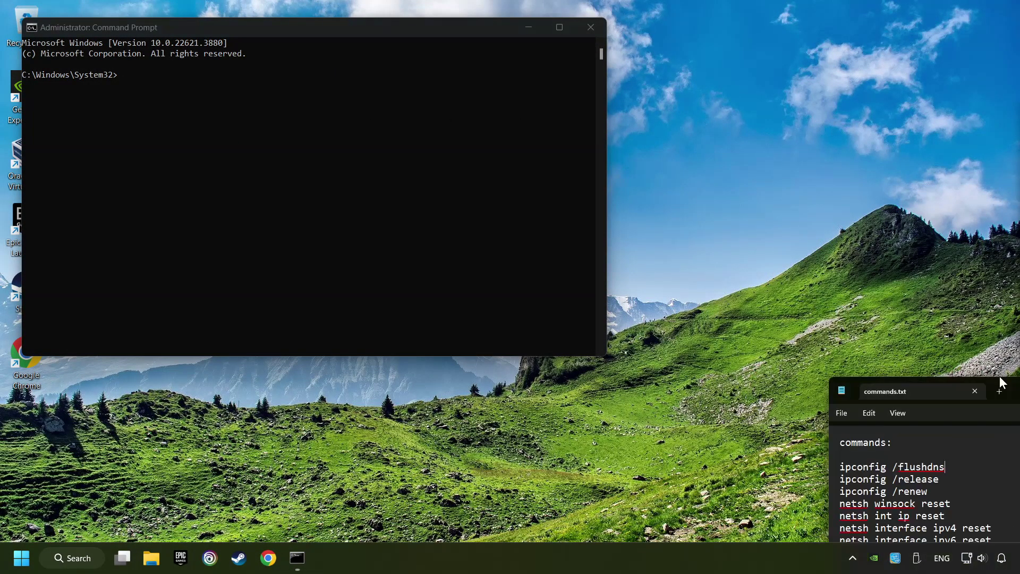
Run ipconfig /flushdns and ipconfig /release, copied from the commands.txt note
drag(995, 388, 872, 308)
drag(755, 389, 633, 387)
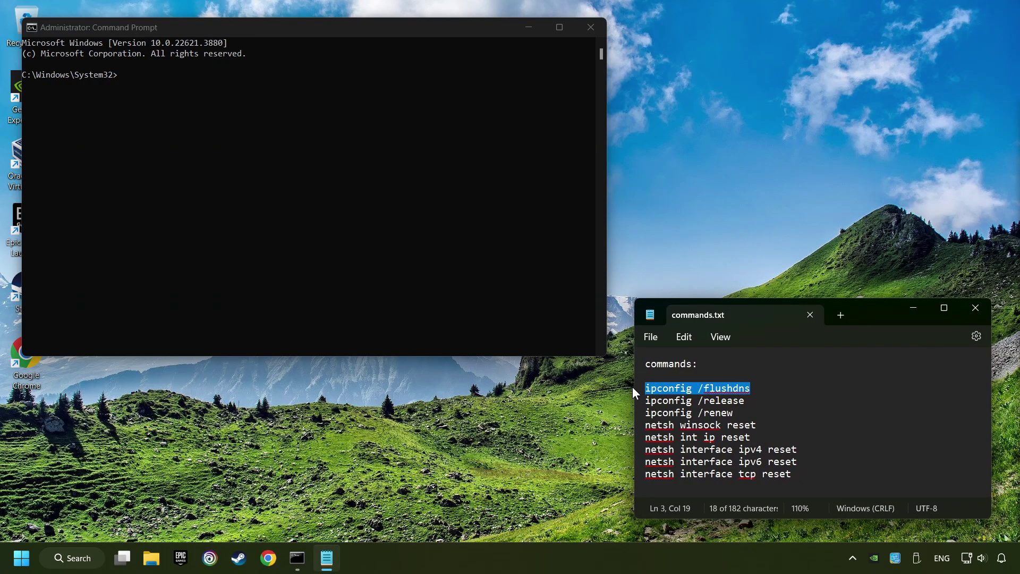
key(ctrl+c)
click(196, 154)
key(ctrl+v)
key(Return)
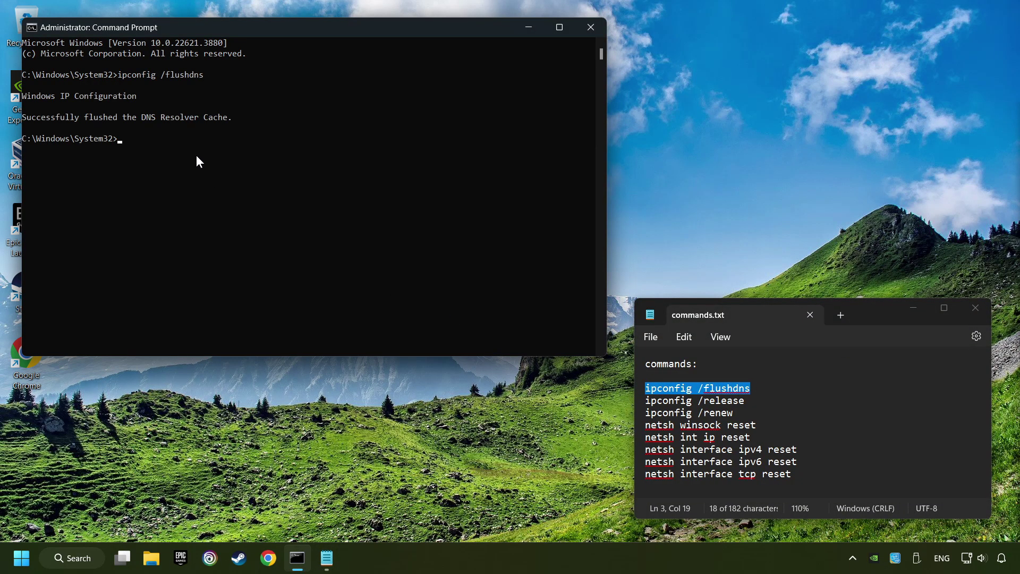
drag(749, 400, 642, 400)
key(ctrl+c)
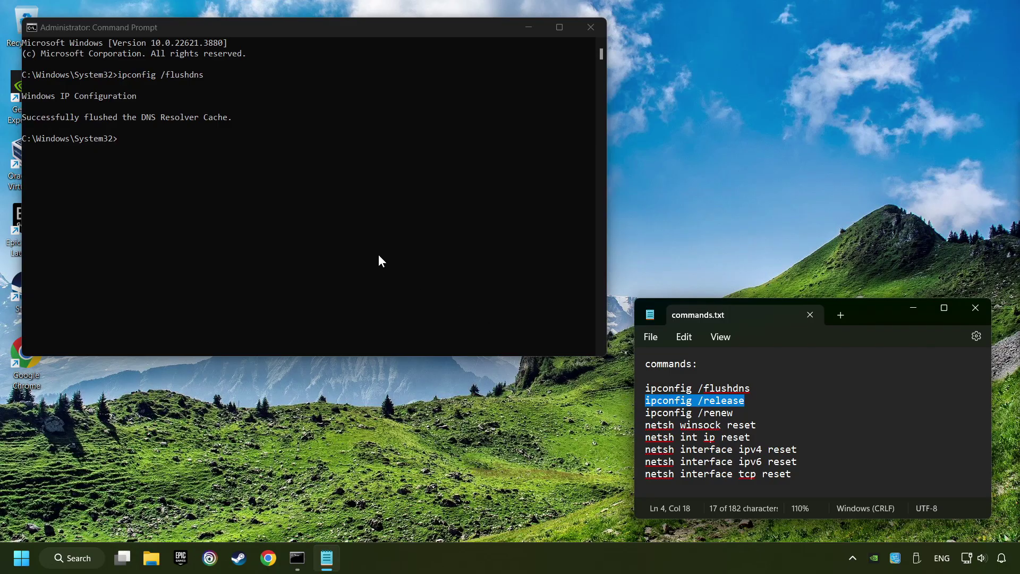
click(260, 150)
key(ctrl+v)
key(Return)
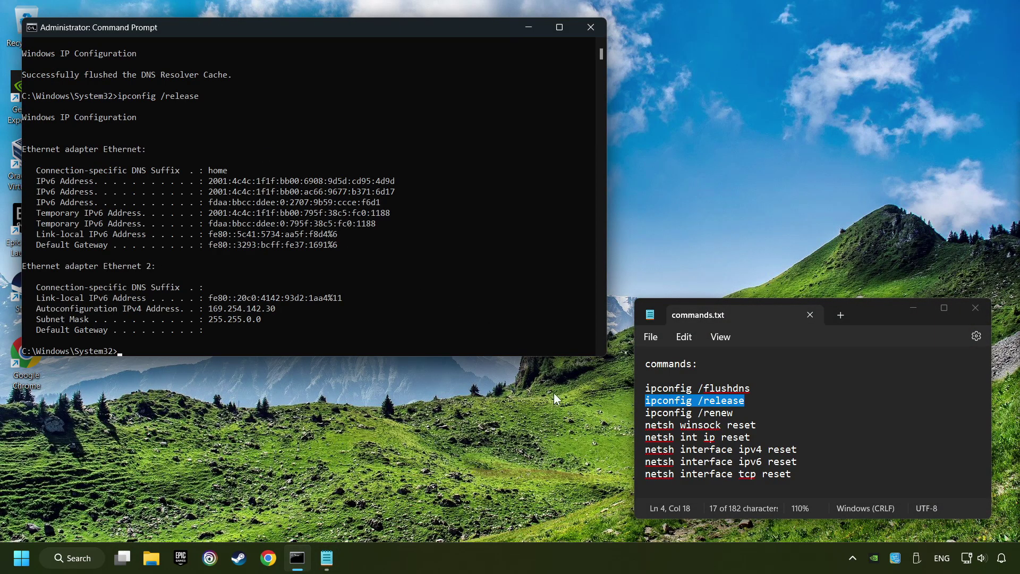
Run ipconfig /renew to obtain a fresh IP address
drag(735, 413, 603, 415)
key(ctrl+c)
click(364, 274)
key(ctrl+v)
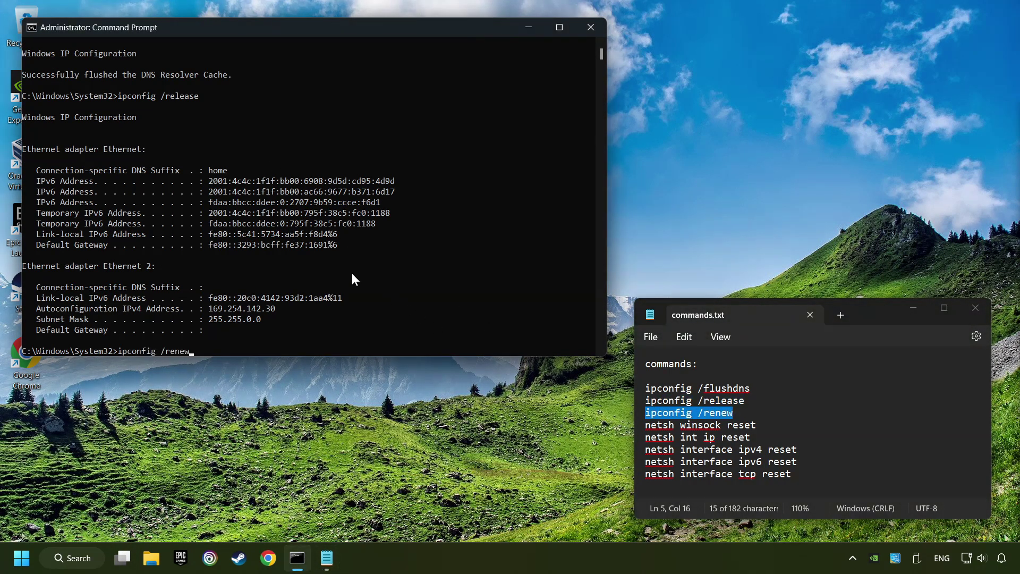
key(Return)
drag(772, 426, 641, 424)
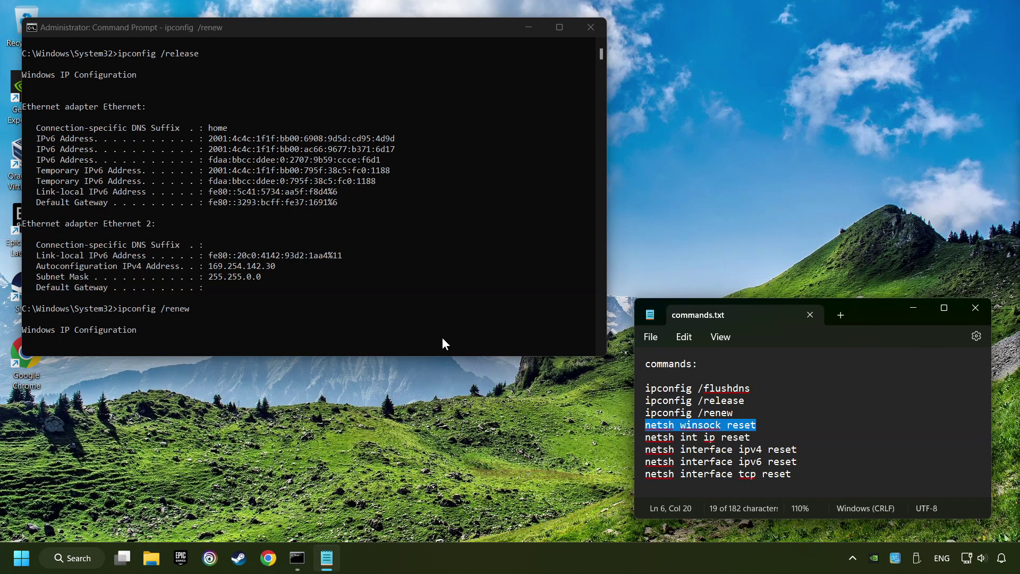
Run netsh winsock reset and netsh int ip reset in the admin prompt
click(363, 255)
key(ctrl+v)
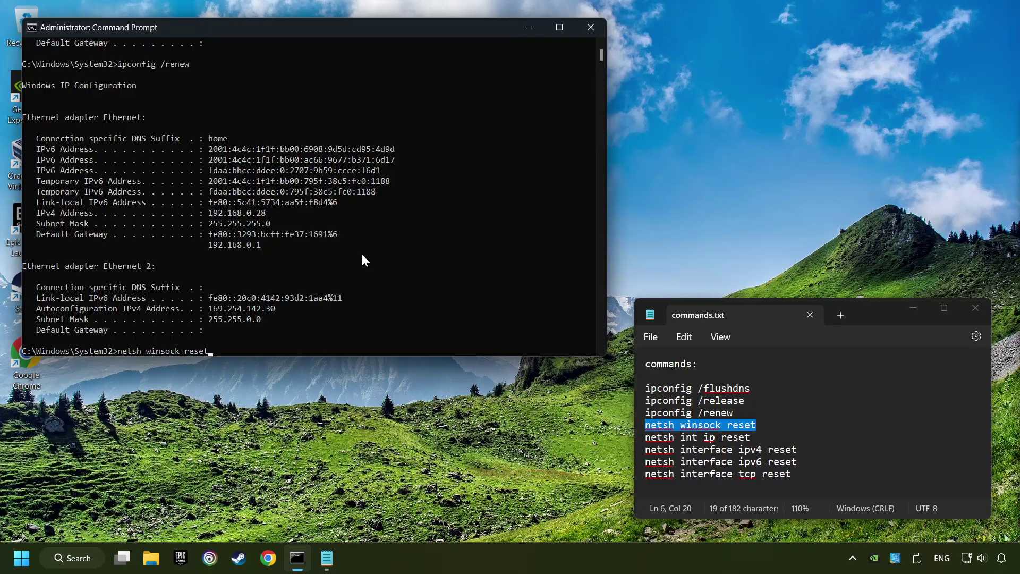
key(Return)
drag(753, 437, 626, 438)
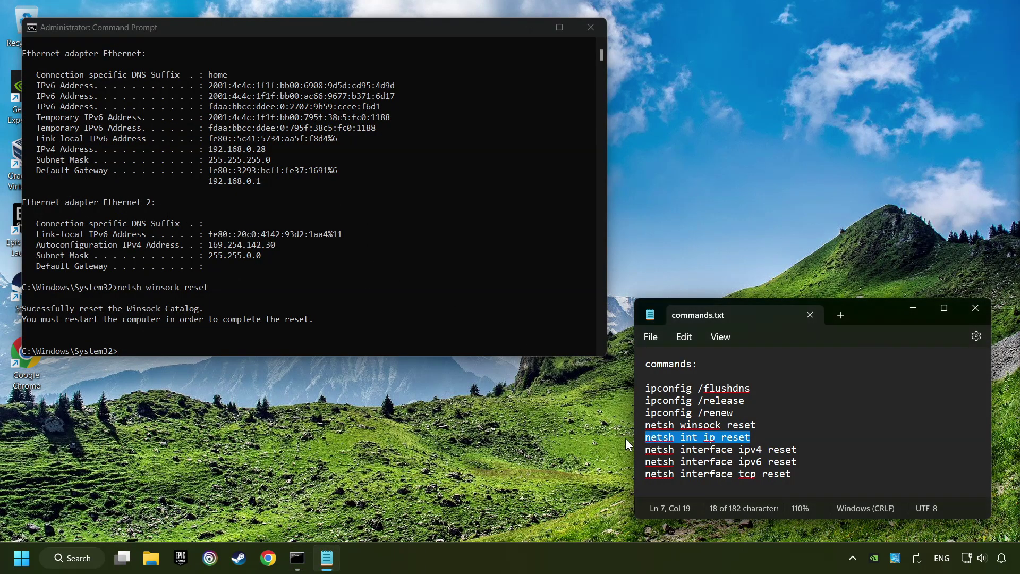
click(382, 297)
key(ctrl+v)
key(Return)
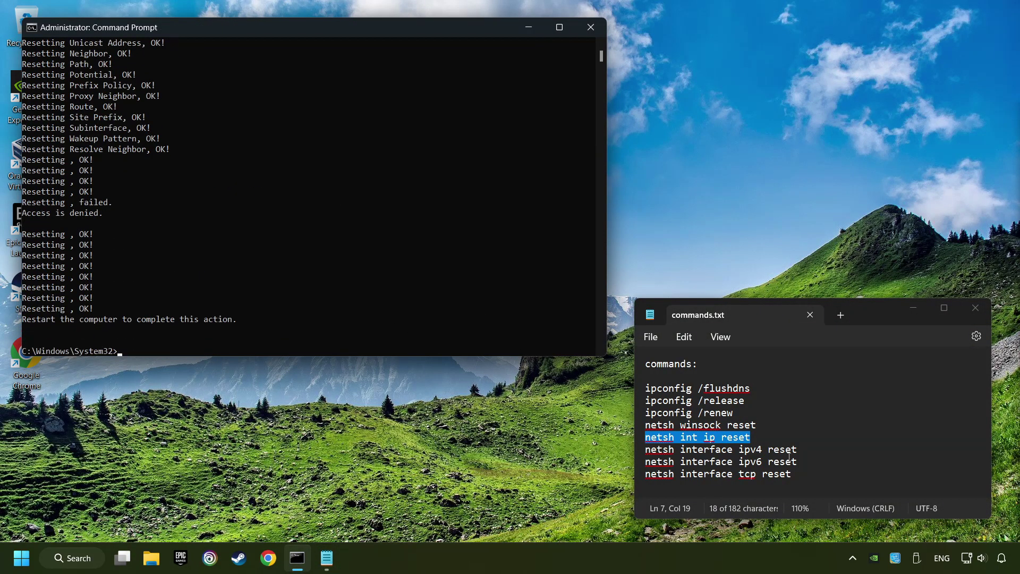
Paste the netsh interface ipv4 and ipv6 reset commands, then clear each without running
drag(808, 449, 642, 449)
click(296, 244)
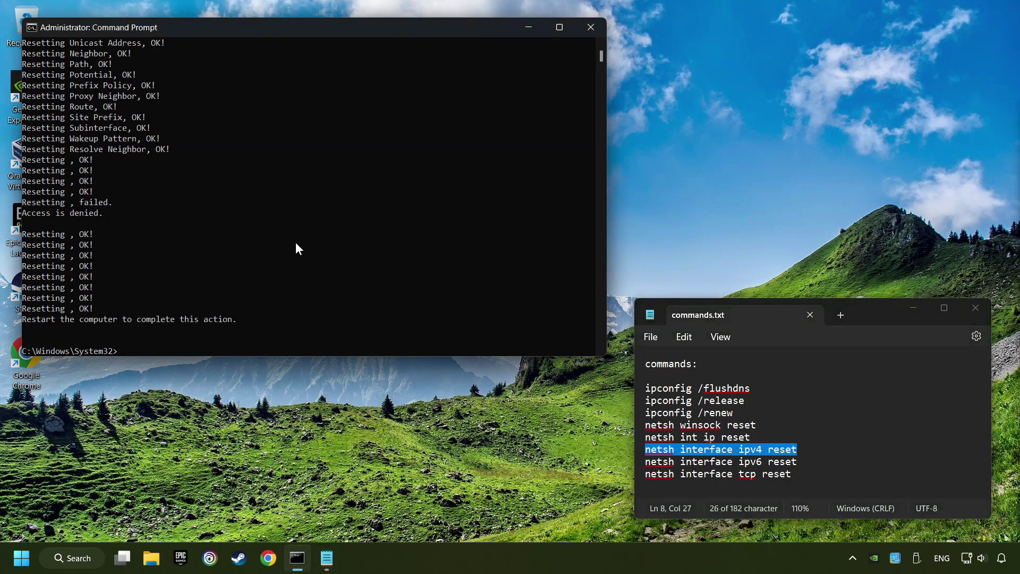
key(ctrl+v)
key(Escape)
drag(819, 464, 633, 460)
key(ctrl+c)
click(285, 262)
key(ctrl+v)
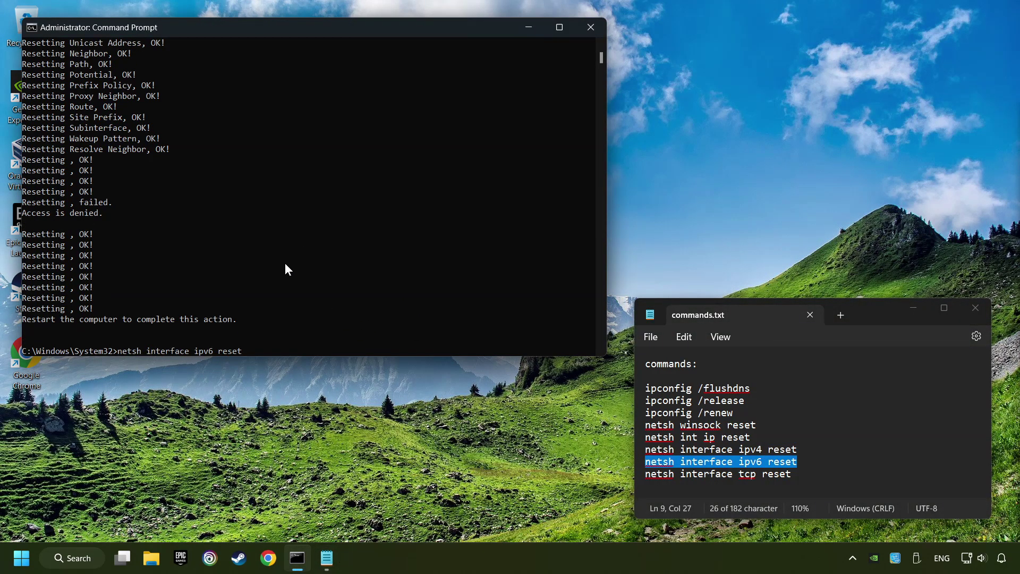
key(Escape)
Copy netsh interface tcp reset from the note and paste it at the prompt
drag(803, 474, 625, 476)
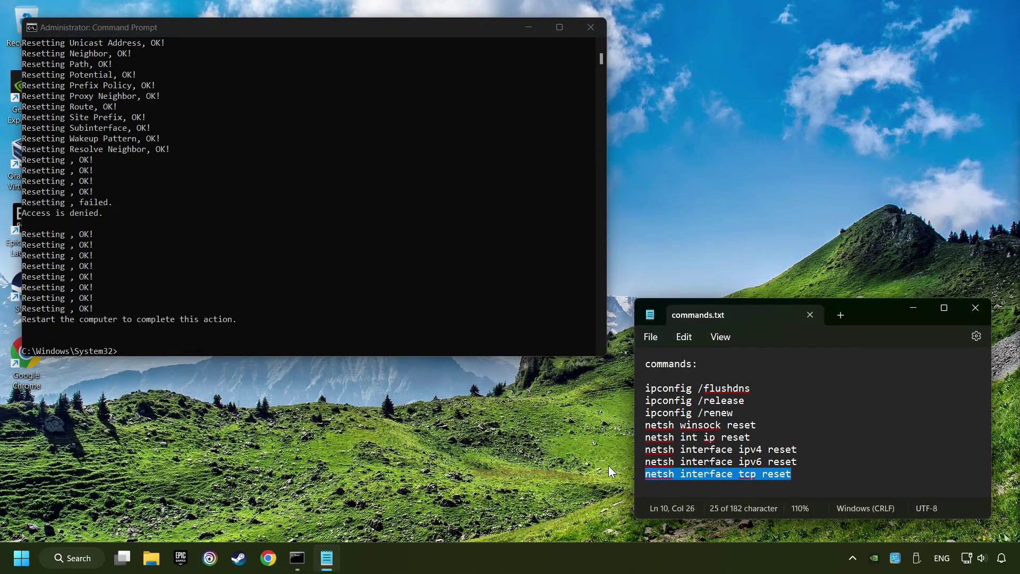
key(ctrl+c)
click(300, 260)
key(ctrl+v)
Run the TCP reset, close Command Prompt and Notepad, and restart from Start's power menu
key(Return)
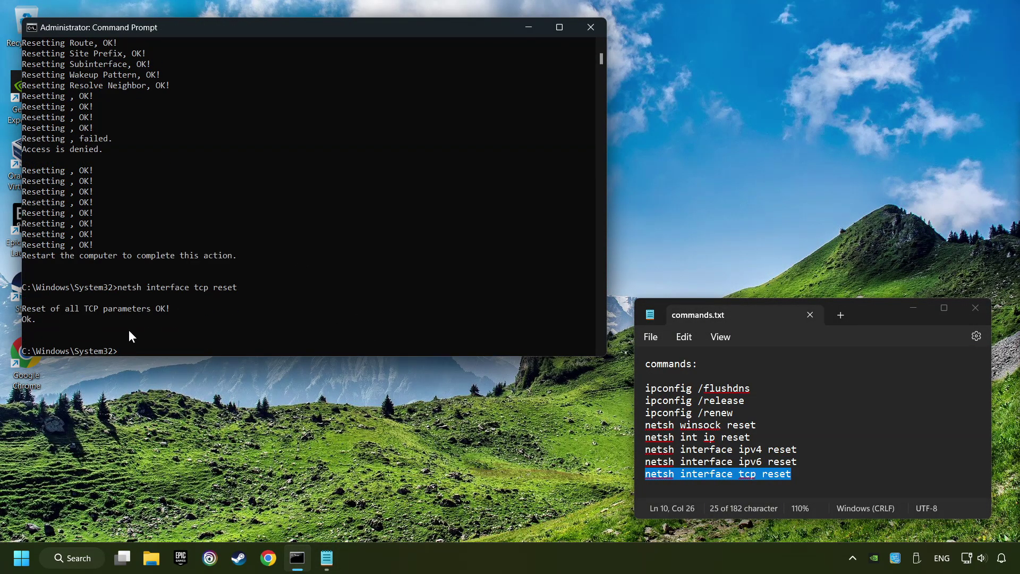
click(602, 31)
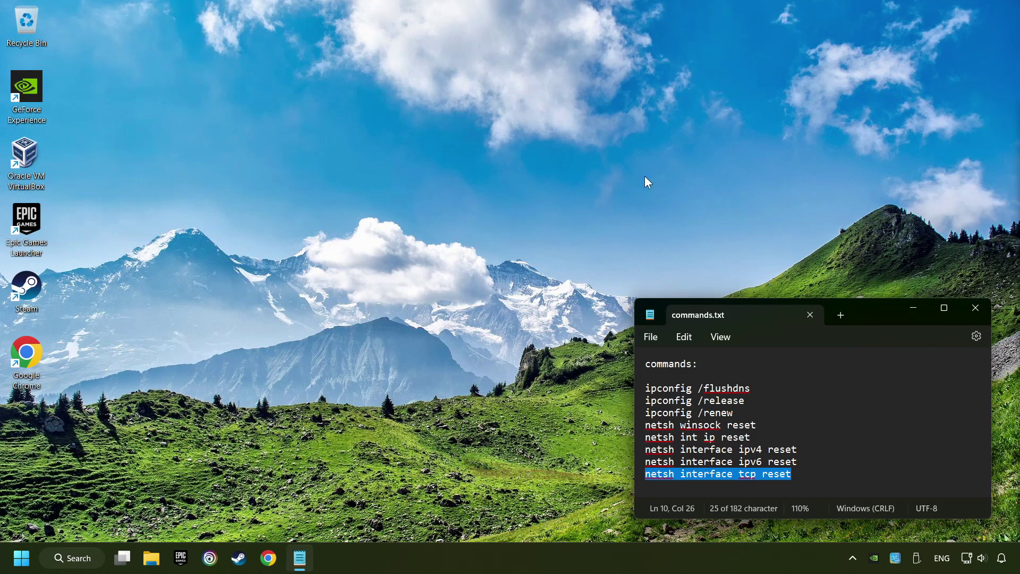
click(977, 309)
click(21, 558)
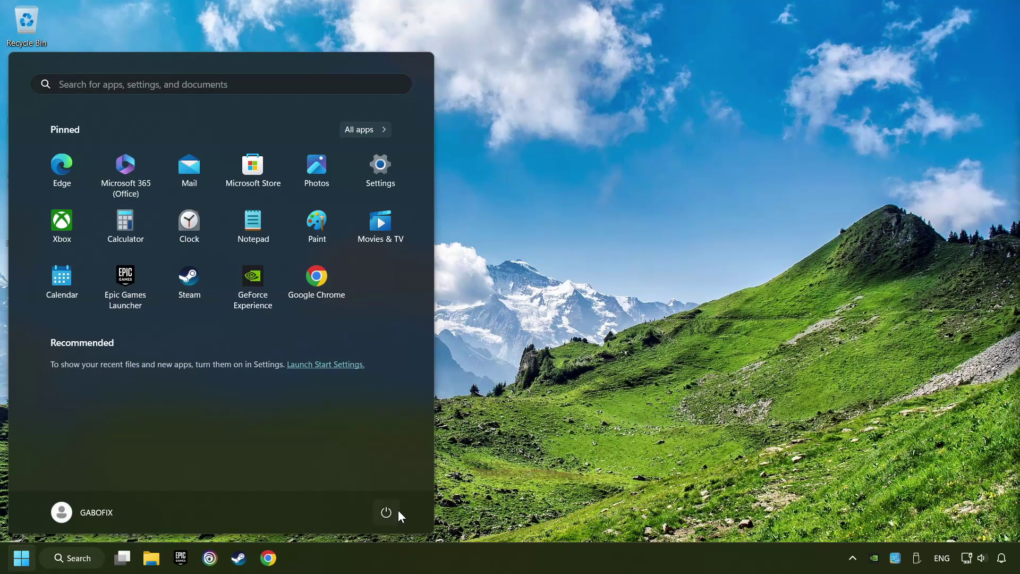
click(393, 512)
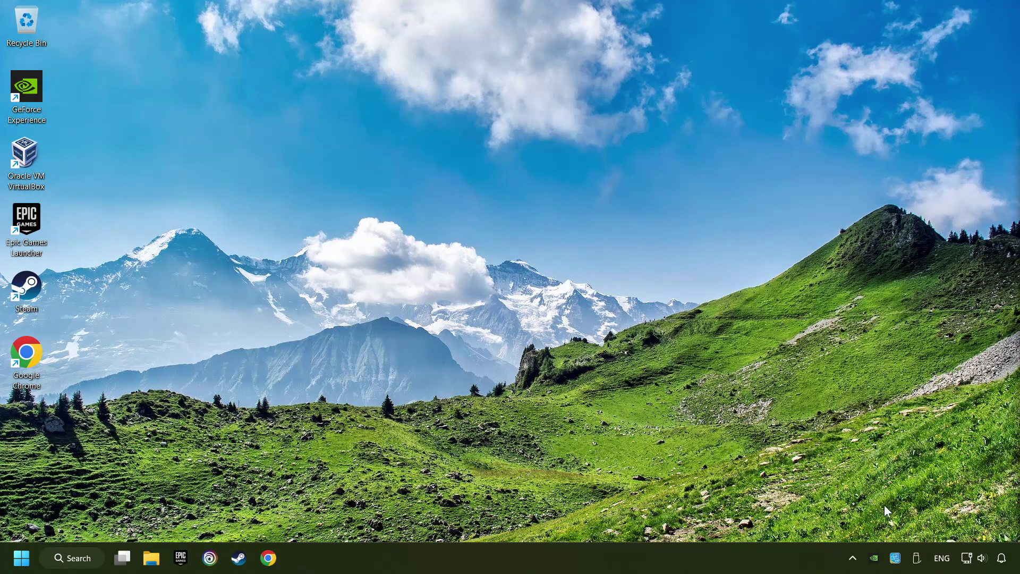
Run Network reset from Advanced network settings, confirm with Yes, and close Settings
right_click(967, 559)
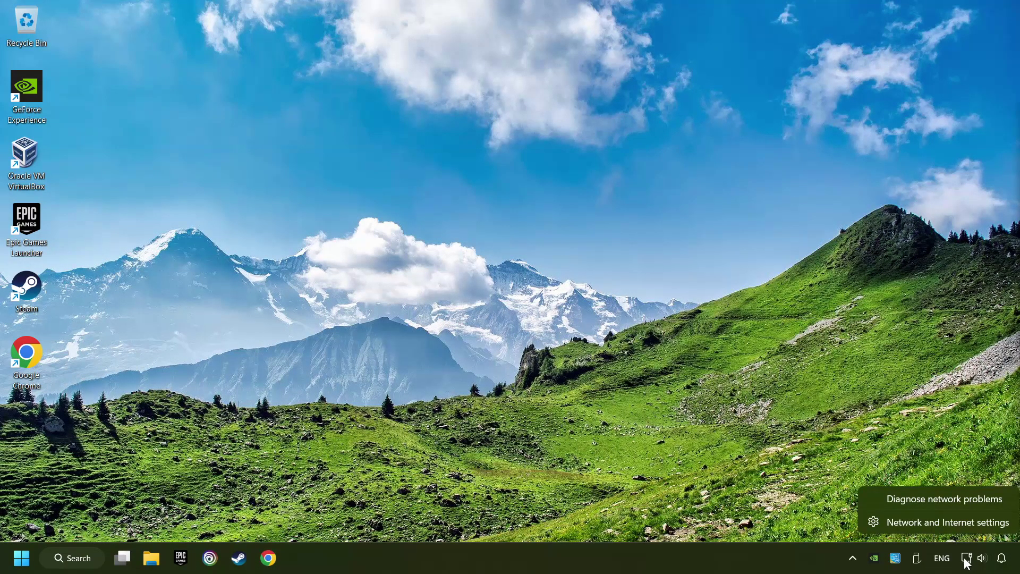
click(942, 524)
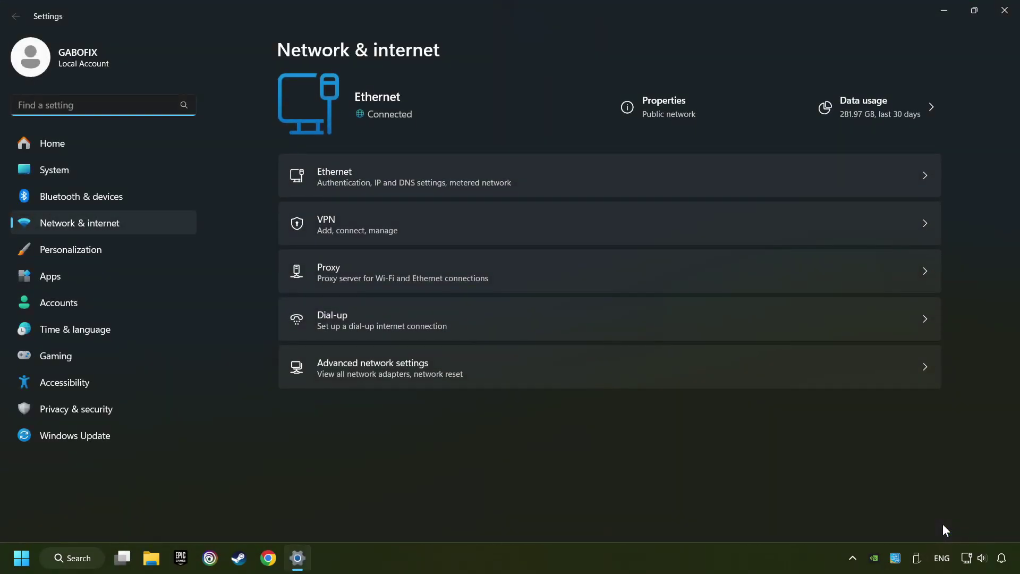
click(533, 369)
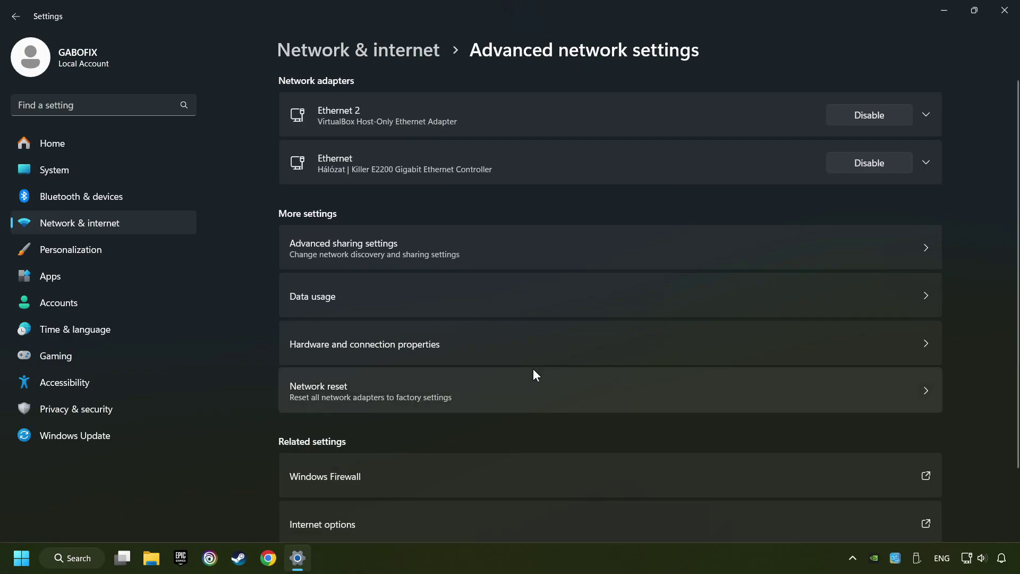
click(588, 399)
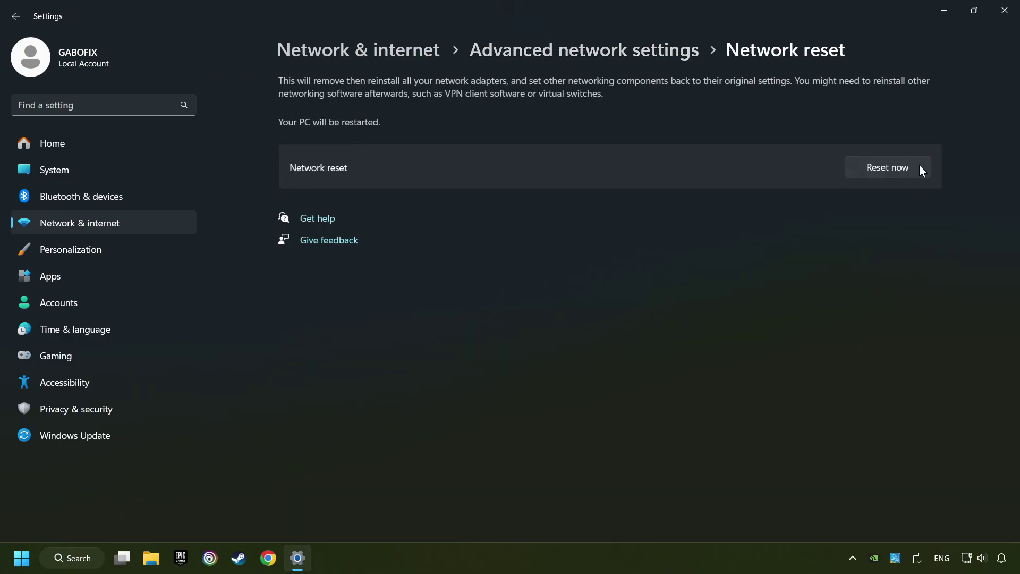
click(915, 173)
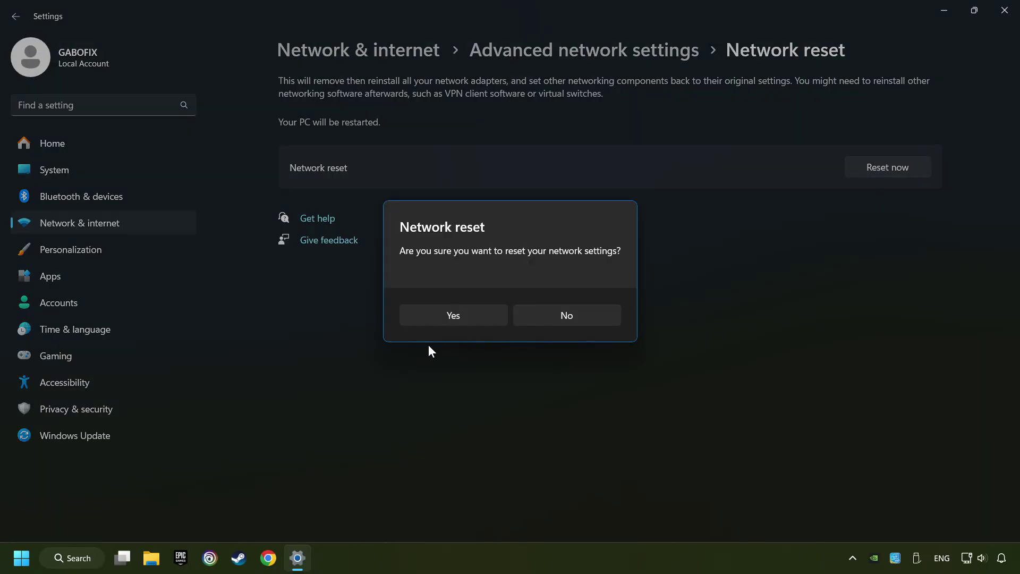
click(453, 315)
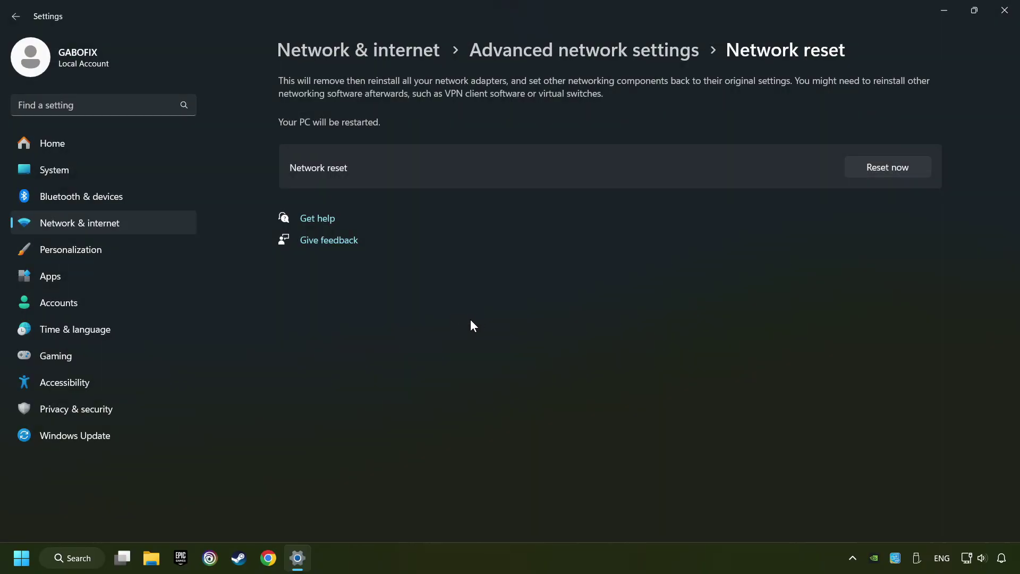
click(1003, 13)
Search for 'control panel' and launch Control Panel
click(21, 558)
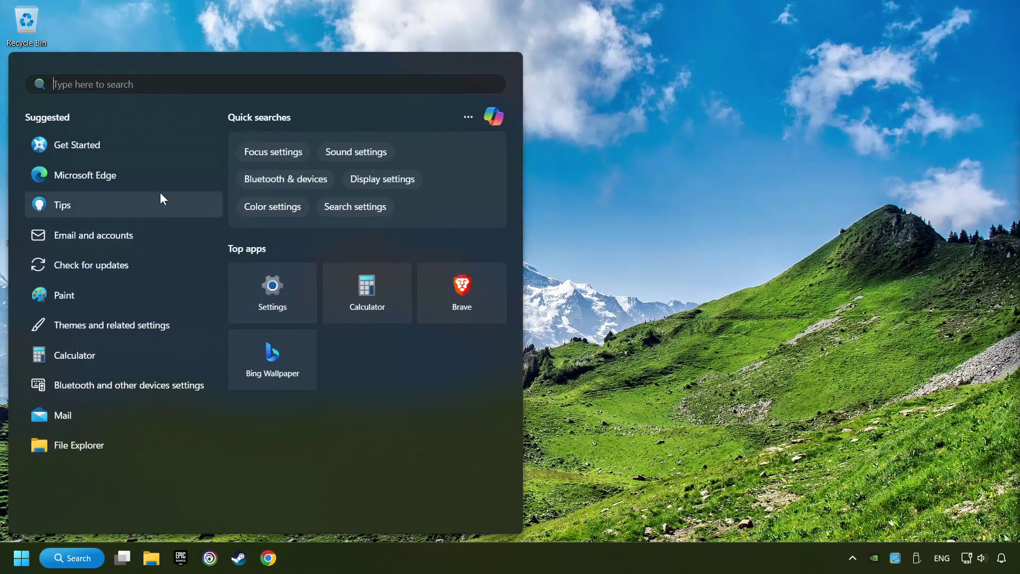
text(control panel)
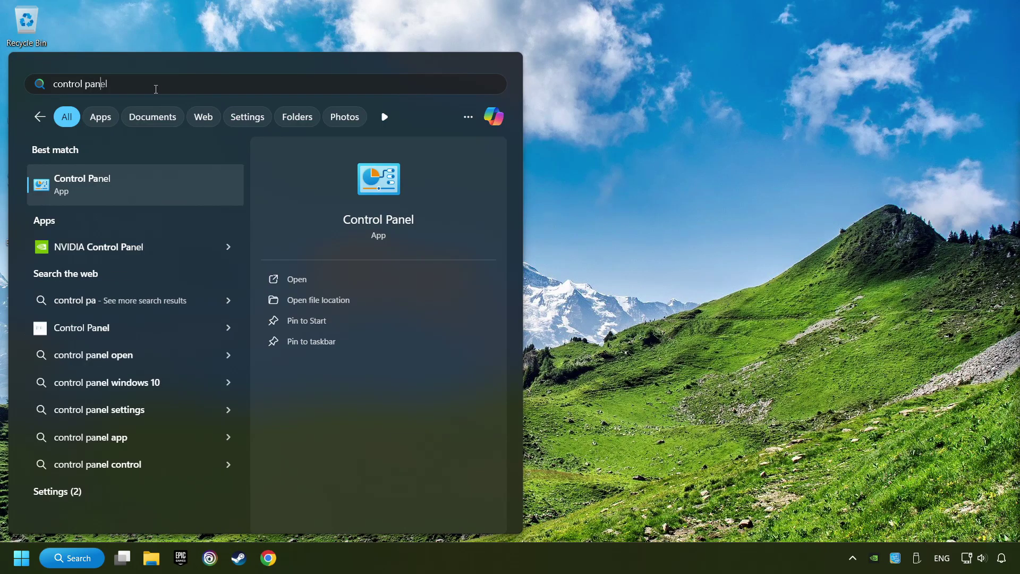
click(197, 186)
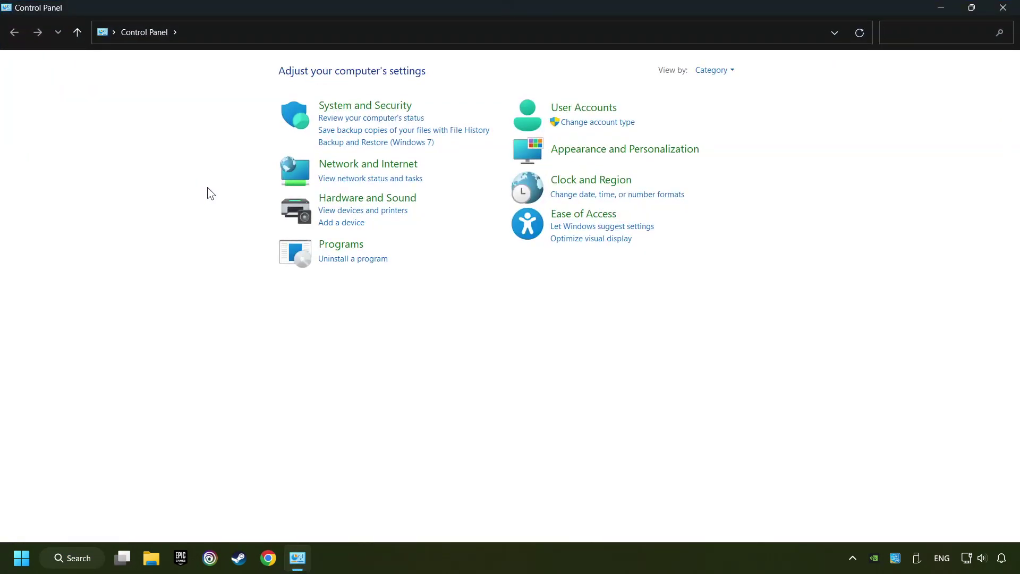
Go to Network and Sharing Center's adapter list and bring up the Ethernet adapter's options
click(373, 169)
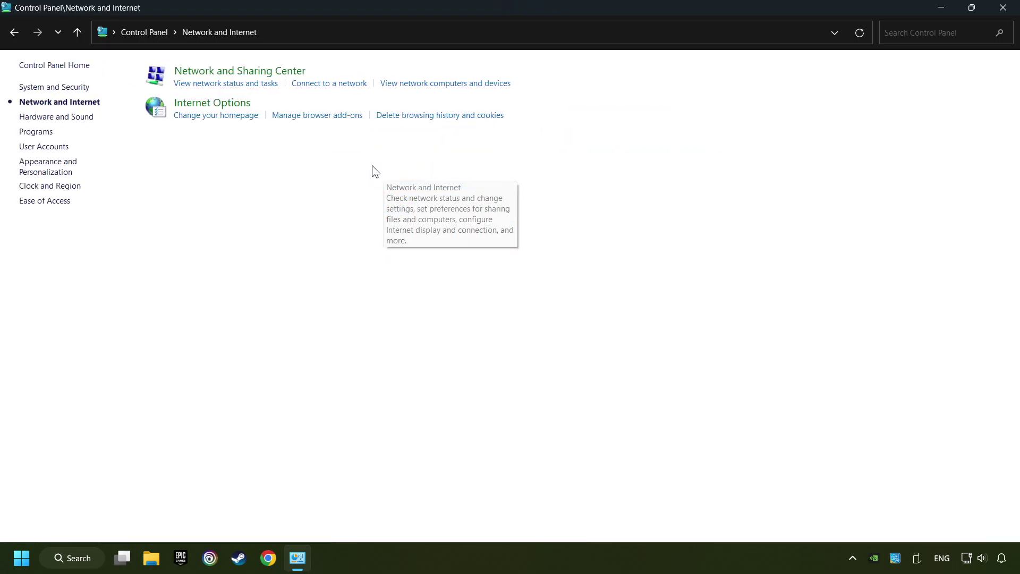
click(241, 74)
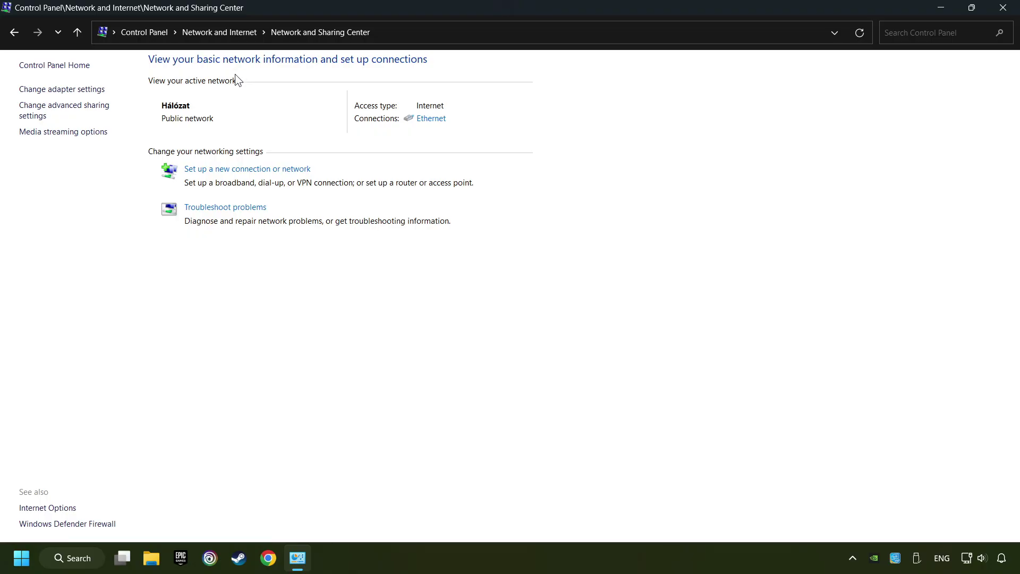
click(62, 90)
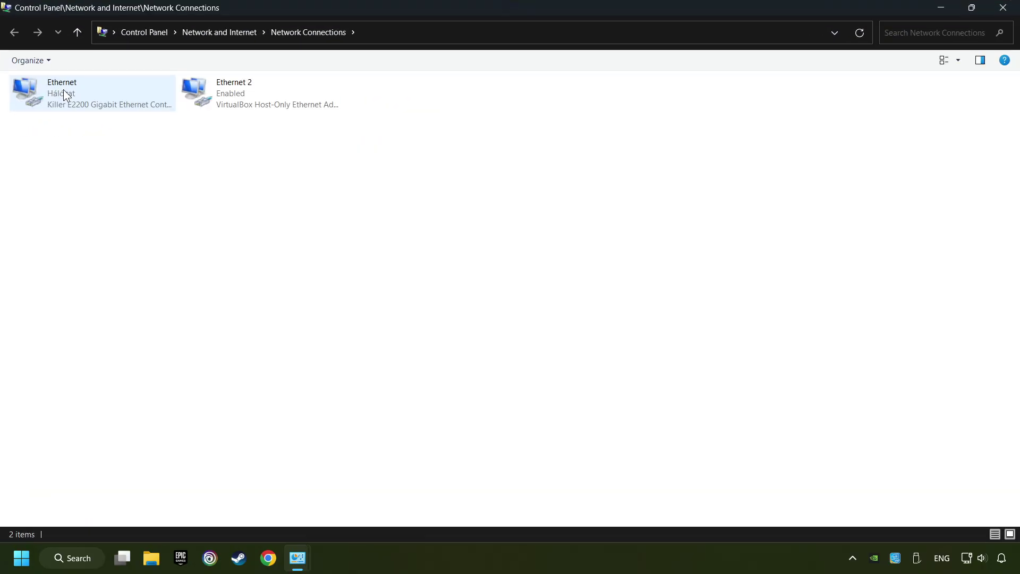
click(68, 95)
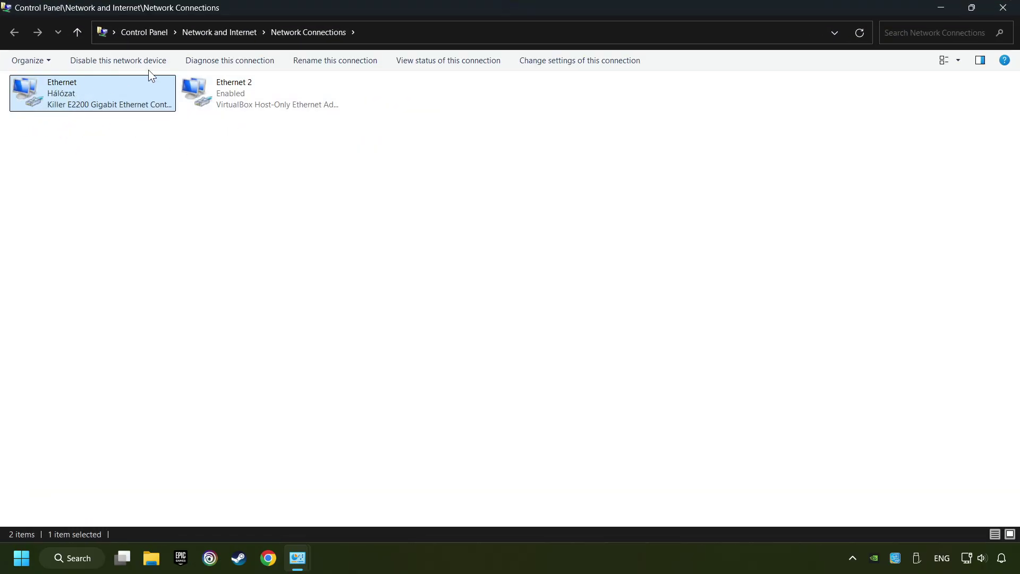
right_click(116, 91)
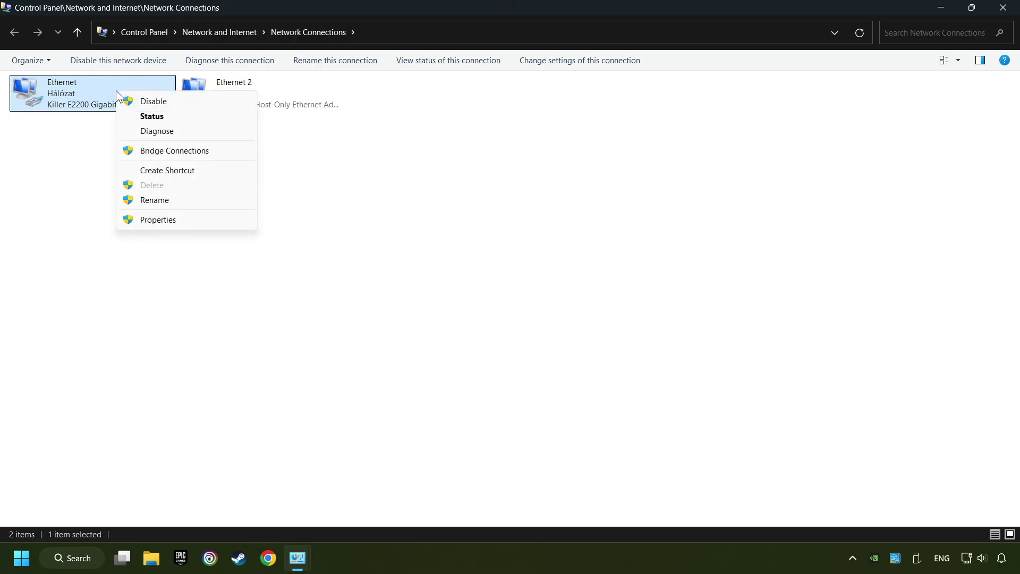
In Ethernet's TCP/IPv4 properties, enter DNS servers 8.8.8.8 and 8.8.4.4 manually
click(193, 219)
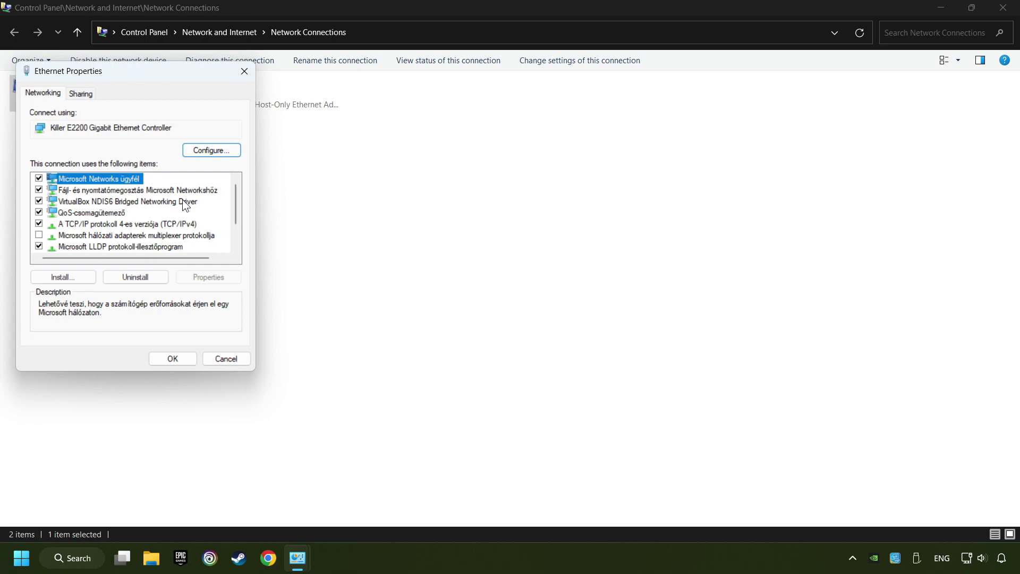
drag(143, 78, 467, 114)
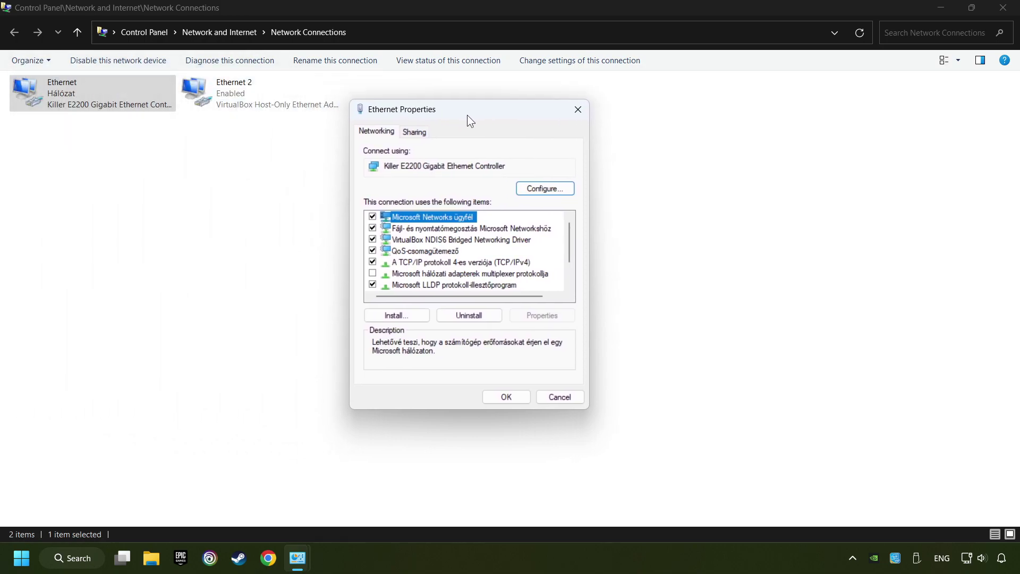
click(413, 263)
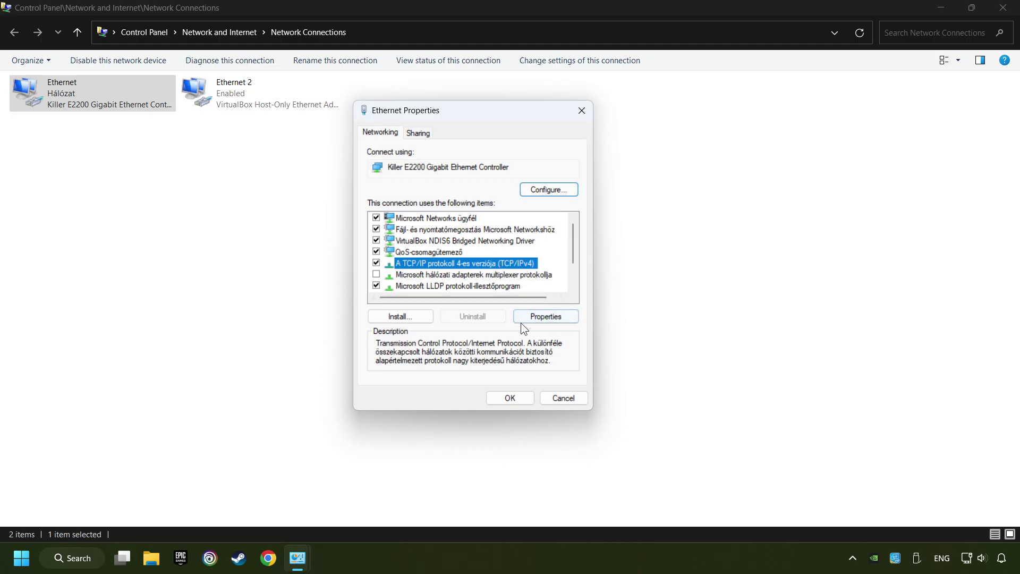
click(546, 316)
drag(533, 166, 502, 125)
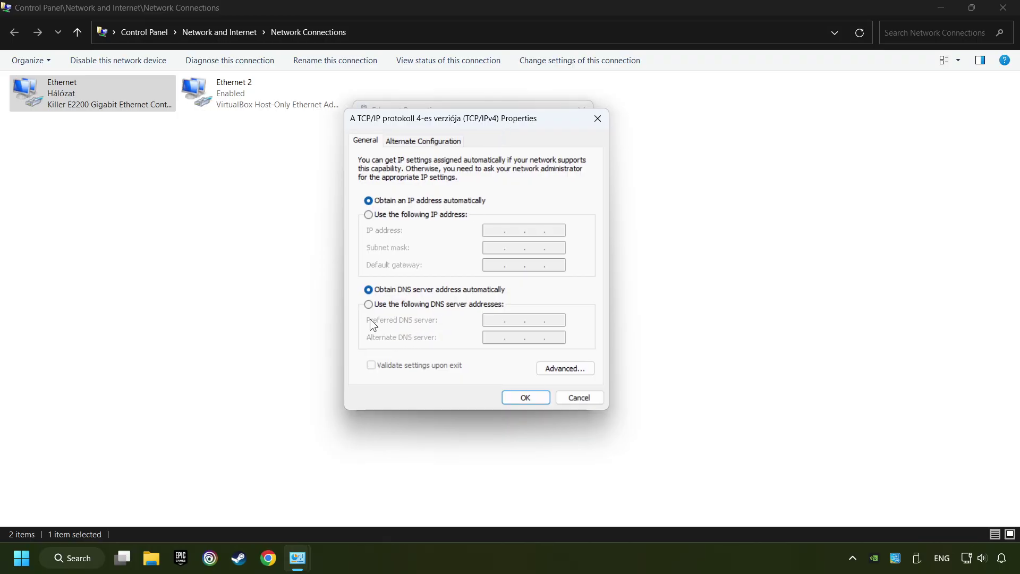
click(369, 305)
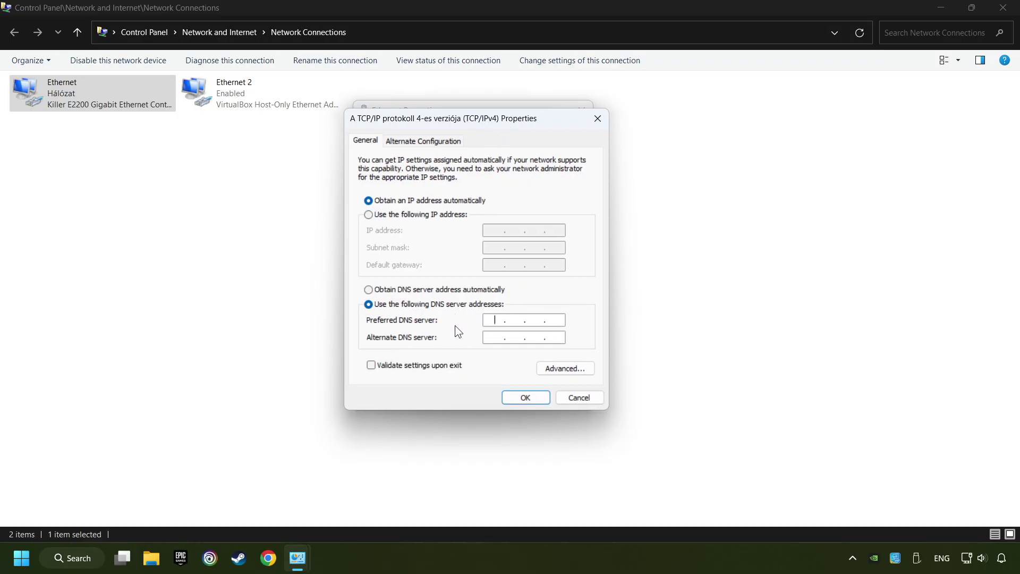
text(8.8.8.8)
text(8.8.4.4)
Confirm the DNS settings with OK, then close Ethernet Properties and Network Connections
click(515, 398)
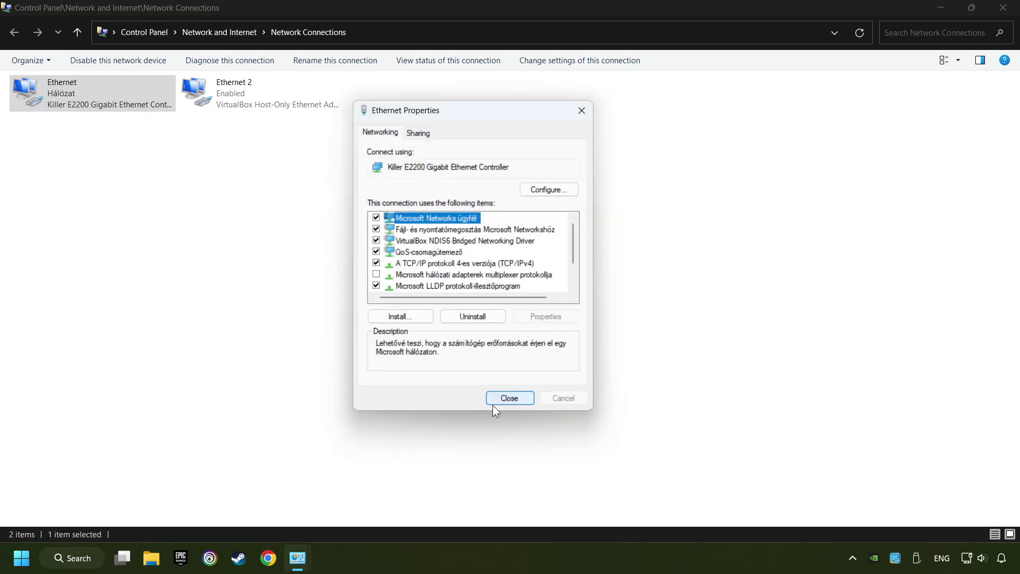
click(508, 399)
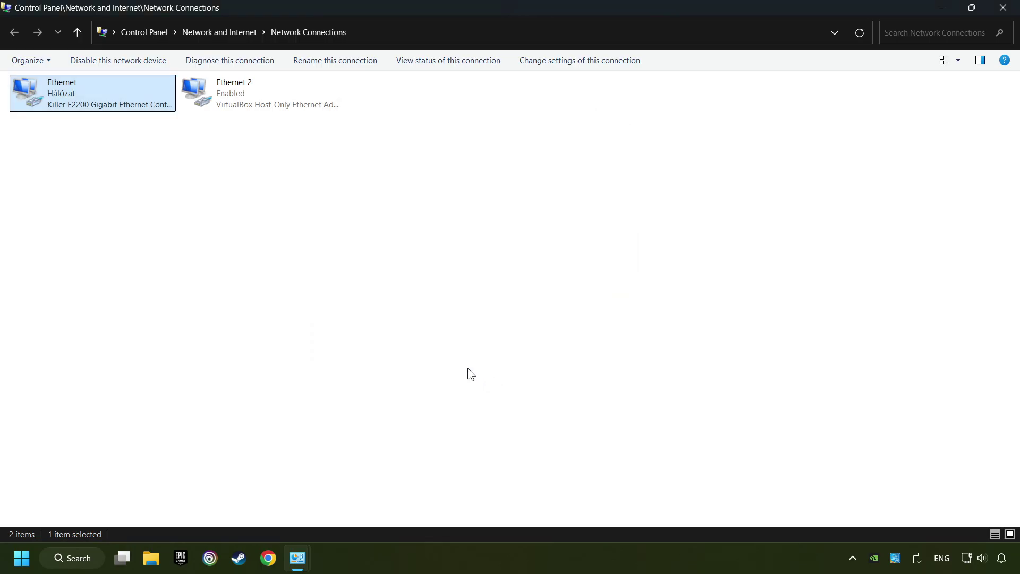
click(1006, 12)
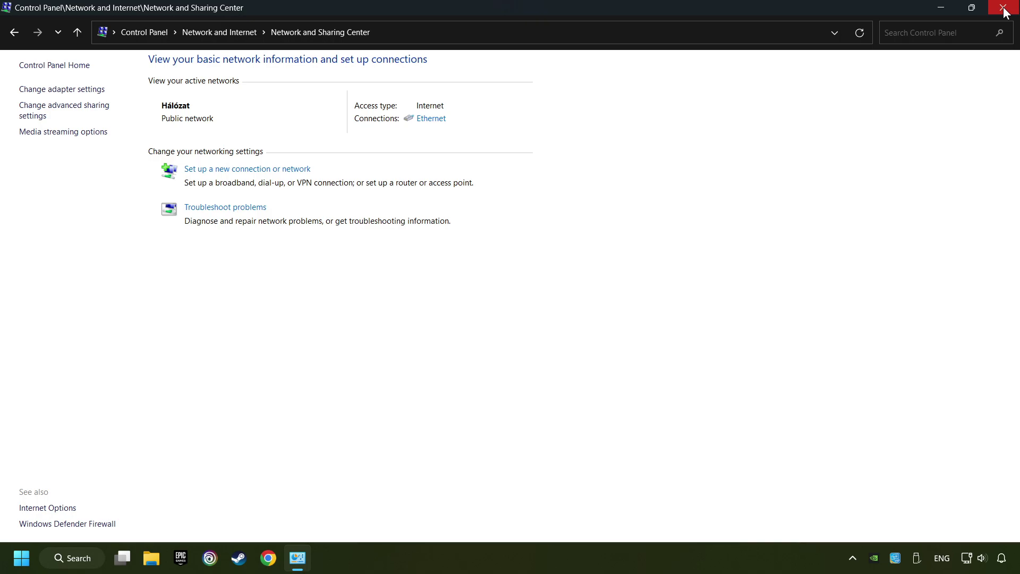